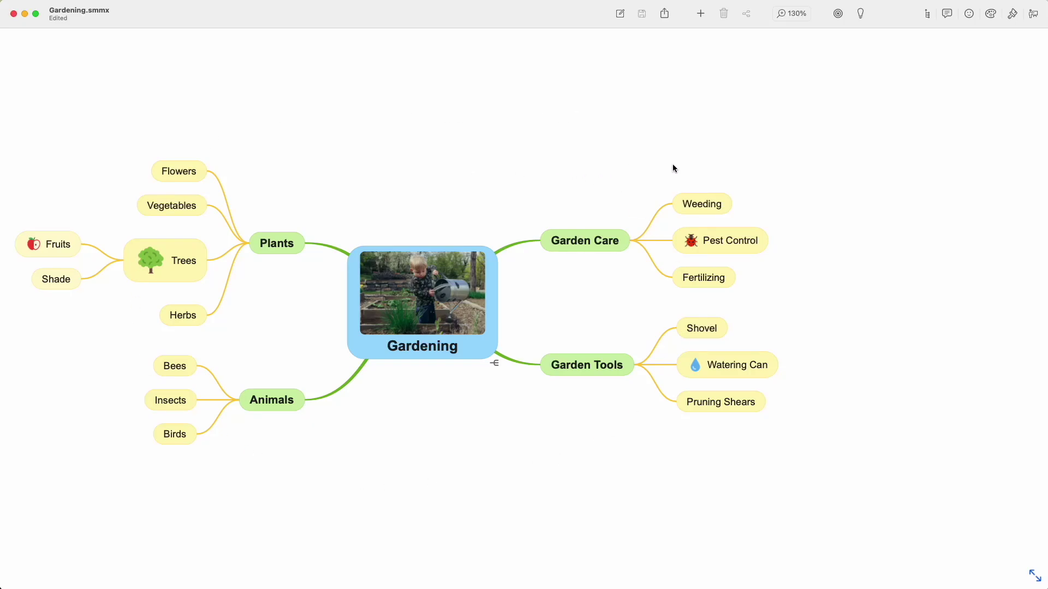
# Preview the Soft Colors, Compact Gray Scale, Chart and Natural + Colors stylesheets, then apply Spring Levels.
pyautogui.click(990, 15)
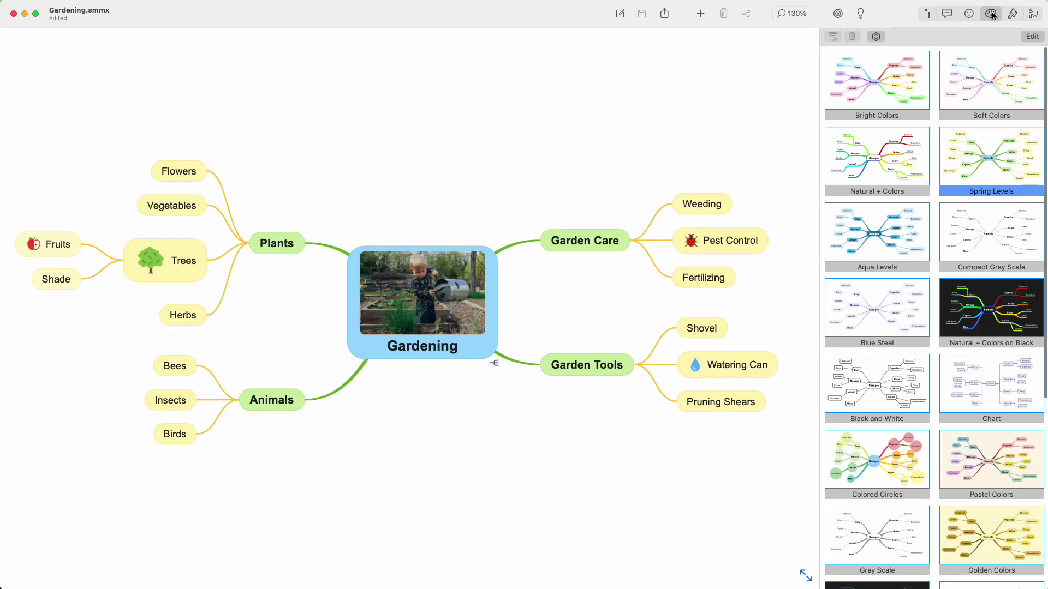
pyautogui.click(986, 83)
pyautogui.click(975, 240)
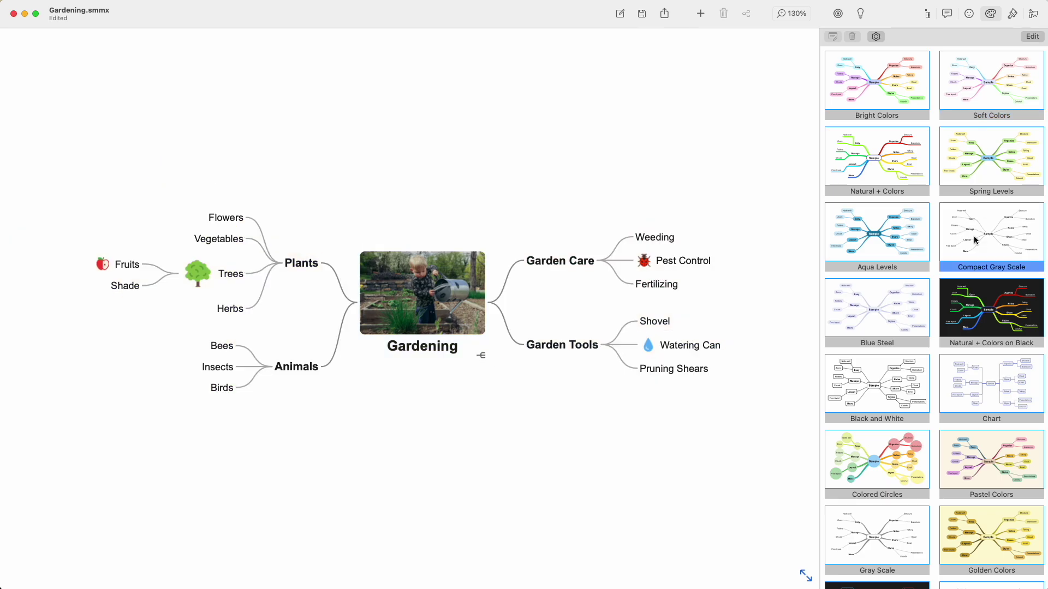
pyautogui.click(990, 365)
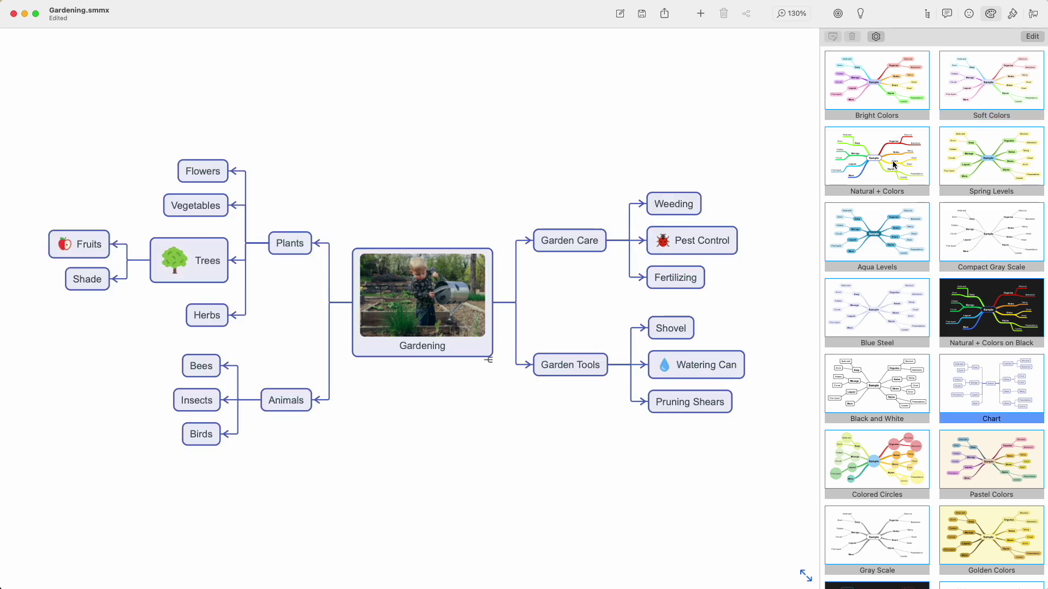
pyautogui.click(895, 164)
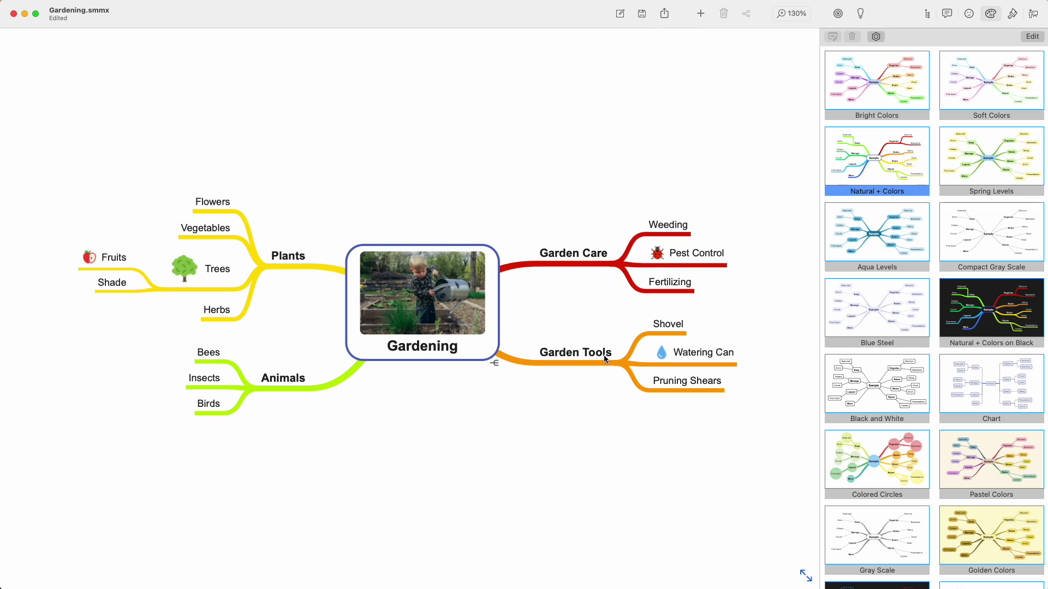
pyautogui.click(980, 166)
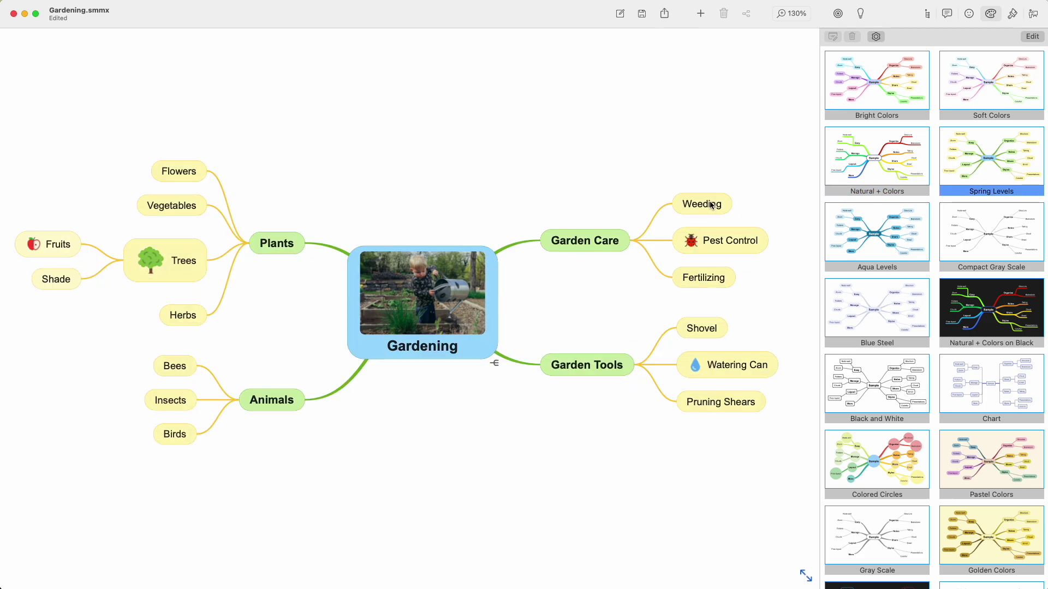
pyautogui.press('super+Tab')
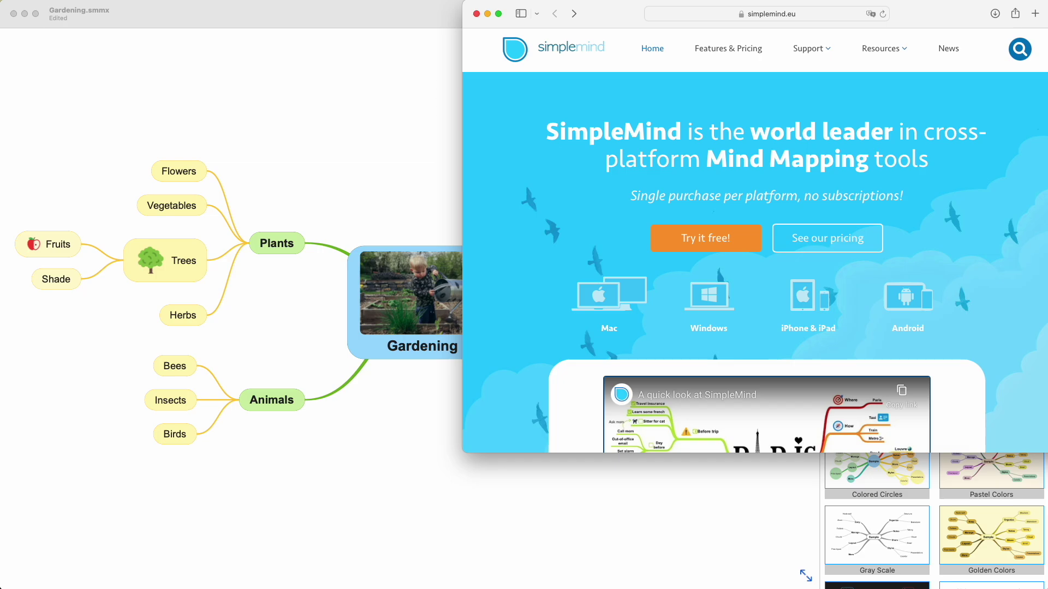
pyautogui.moveTo(876, 54)
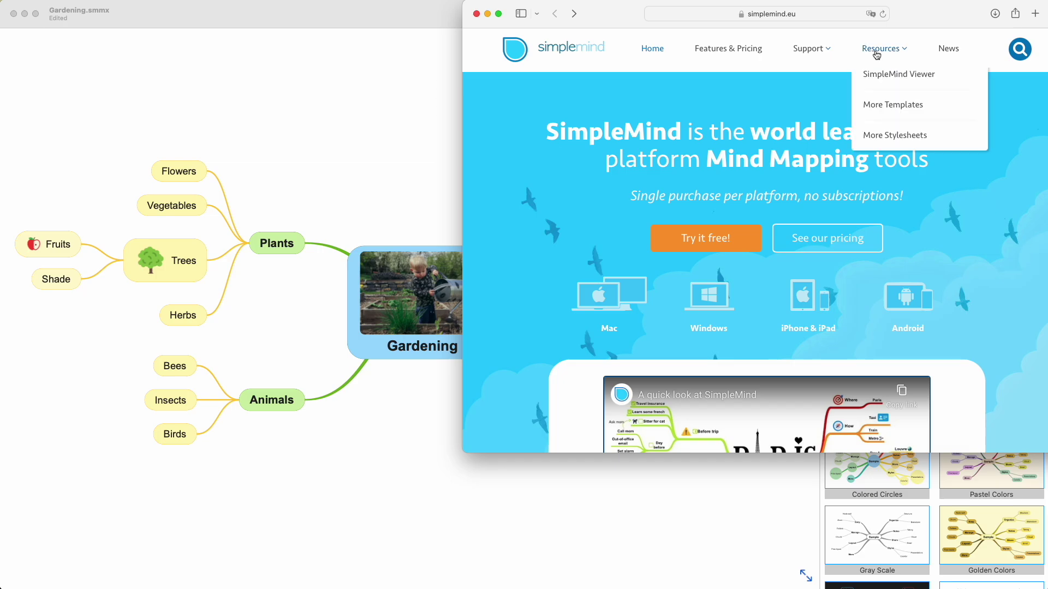
pyautogui.click(883, 135)
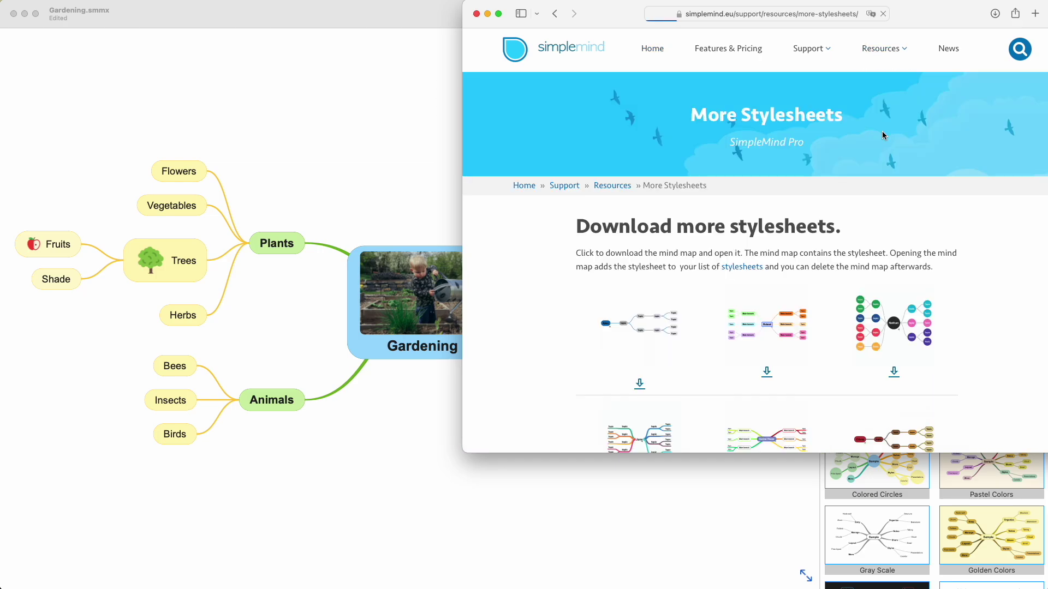
pyautogui.click(731, 494)
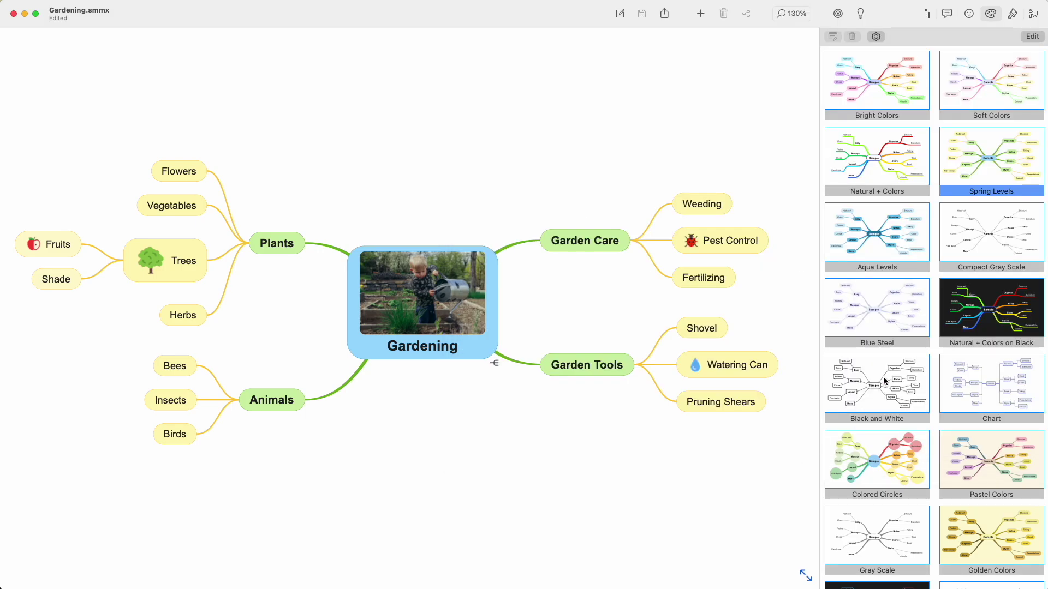
pyautogui.scroll(-10, 882, 376)
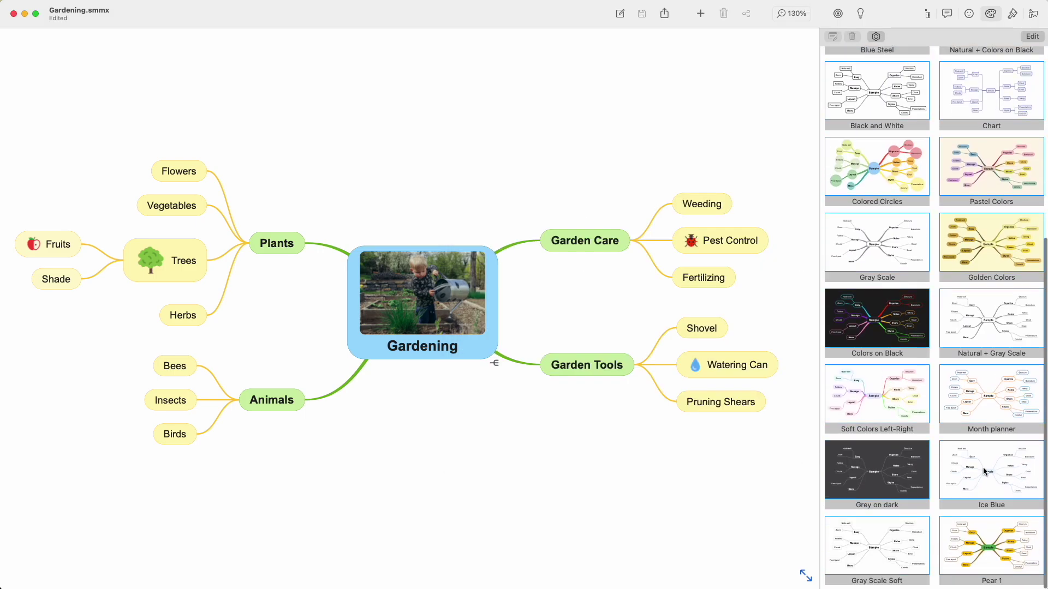
pyautogui.click(983, 471)
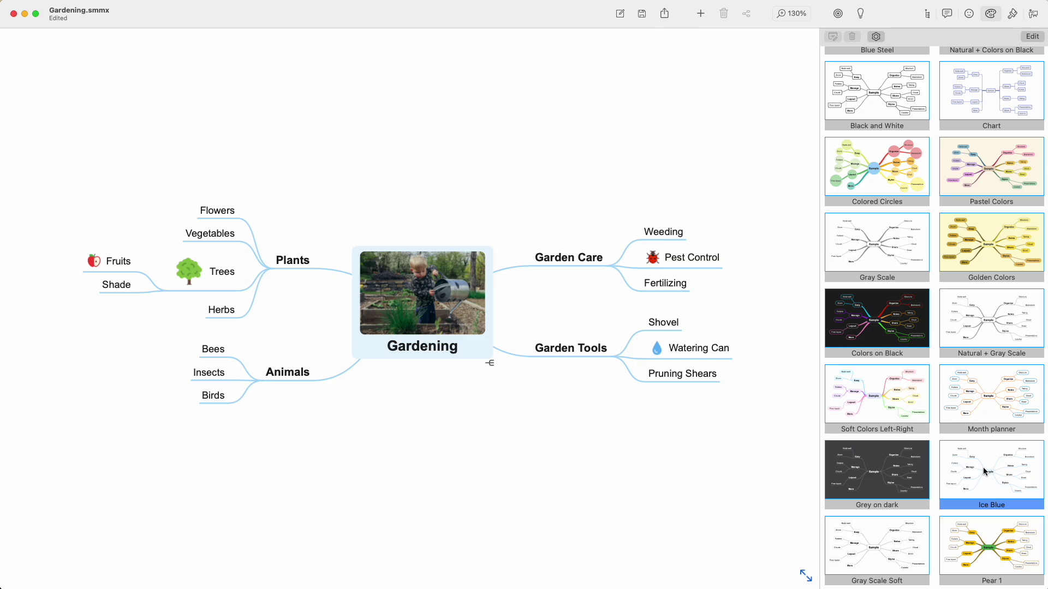
pyautogui.click(990, 544)
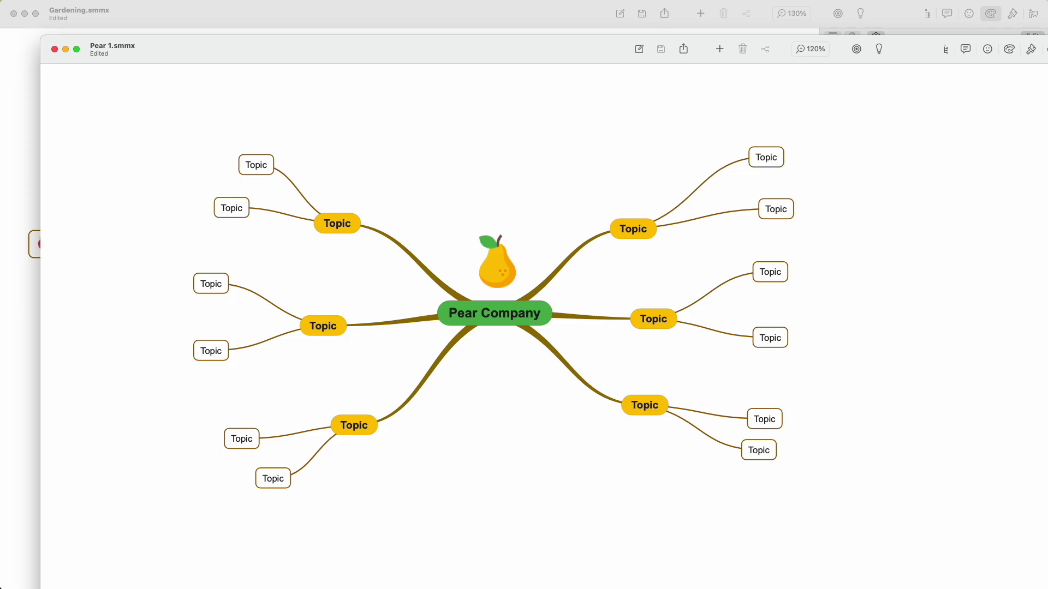
pyautogui.click(521, 9)
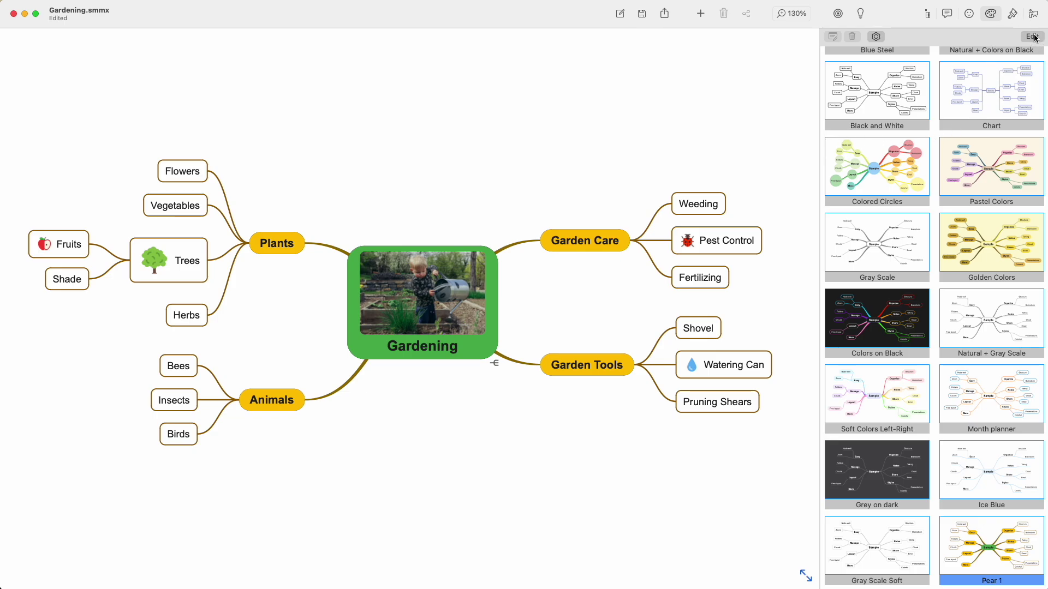
pyautogui.scroll(5, 974, 140)
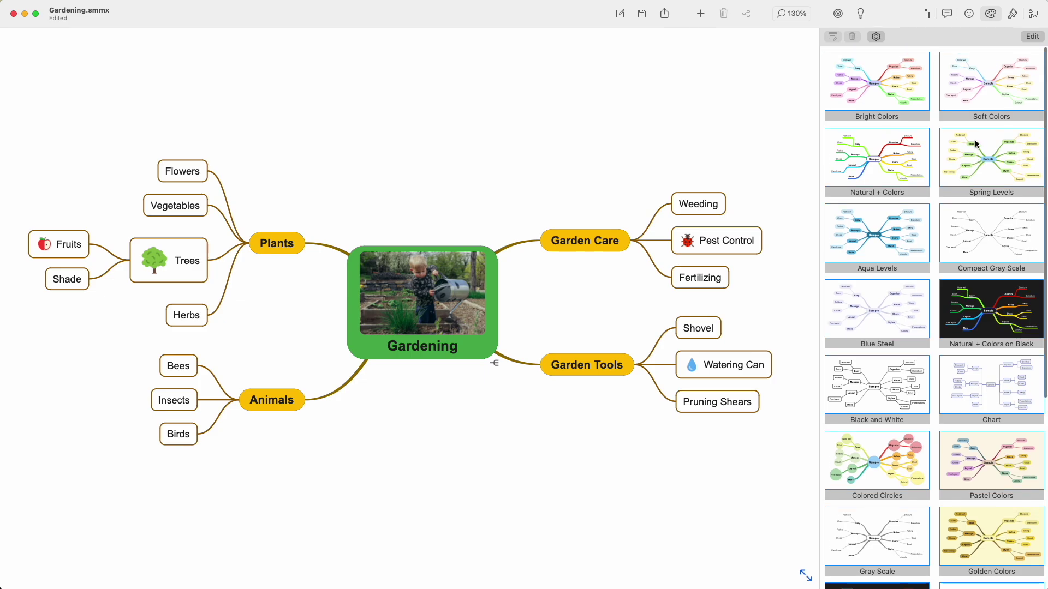
pyautogui.click(974, 140)
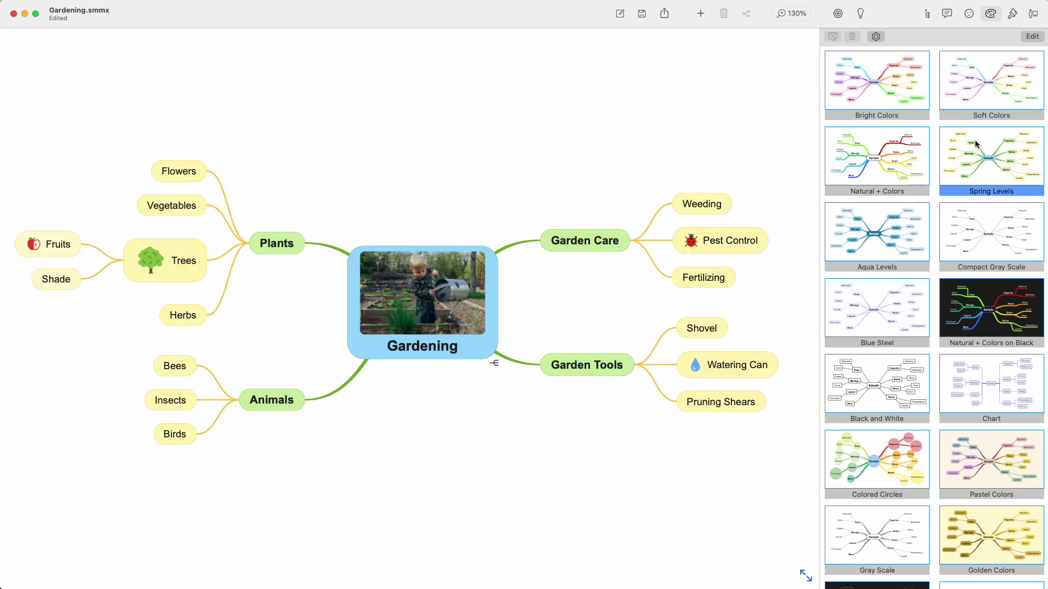
pyautogui.click(1013, 15)
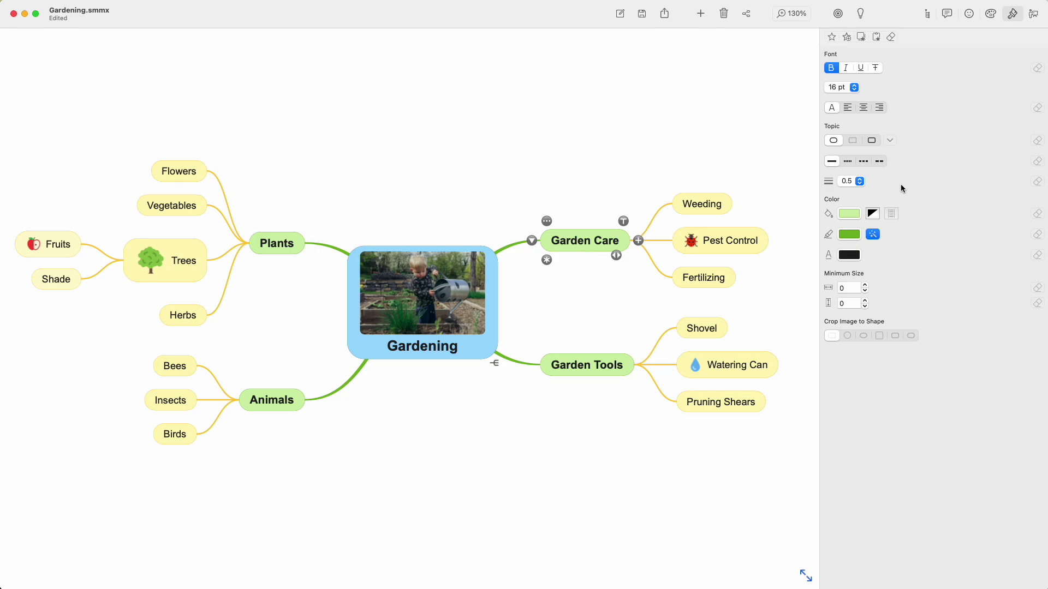
# Change the Garden Care topic's shape to Cloud in the Format inspector.
pyautogui.click(657, 210)
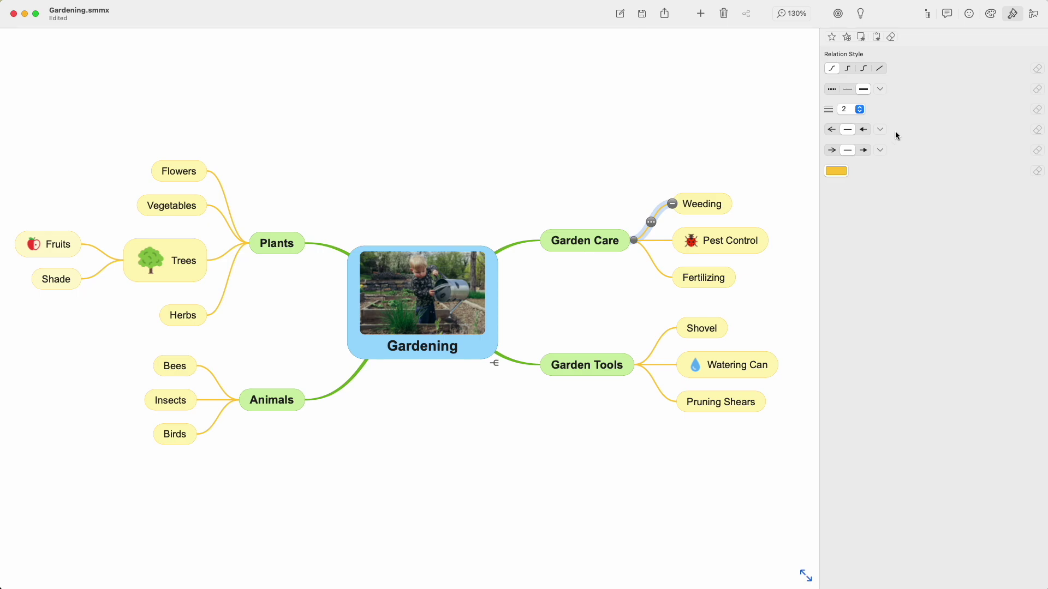
pyautogui.click(606, 241)
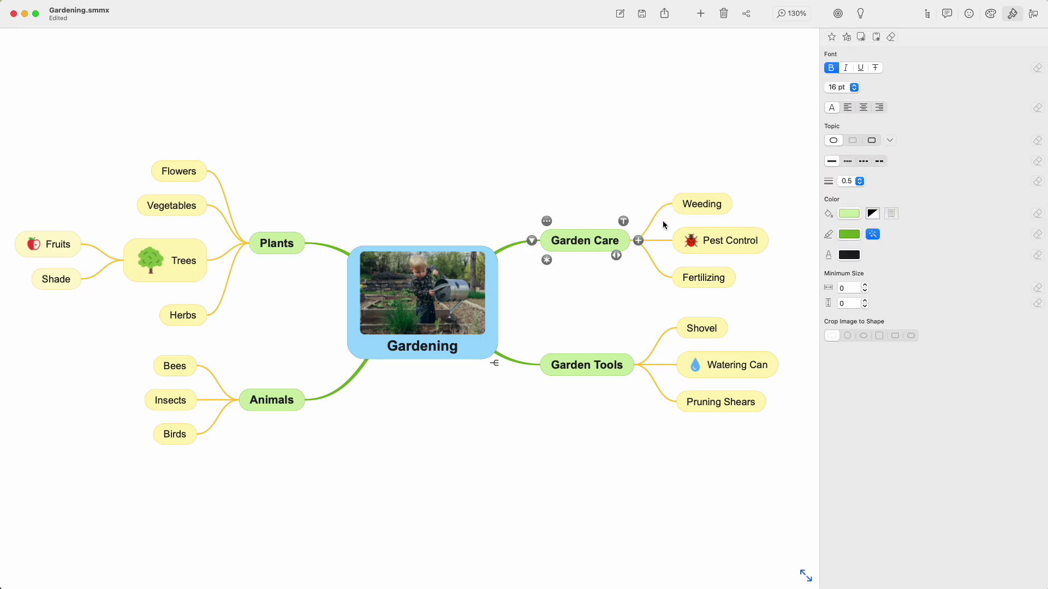
pyautogui.click(888, 141)
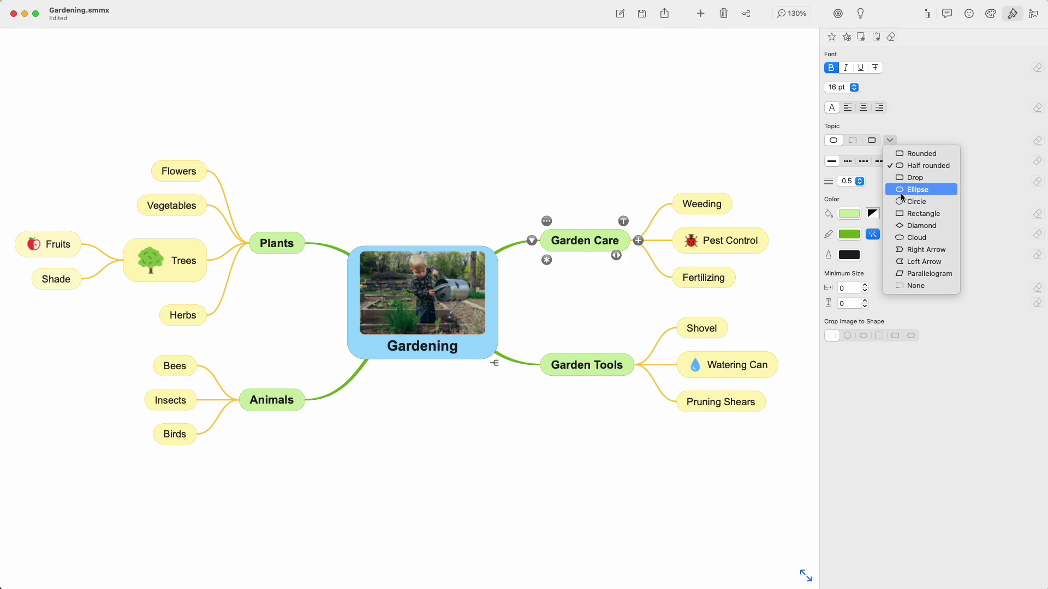
pyautogui.click(911, 238)
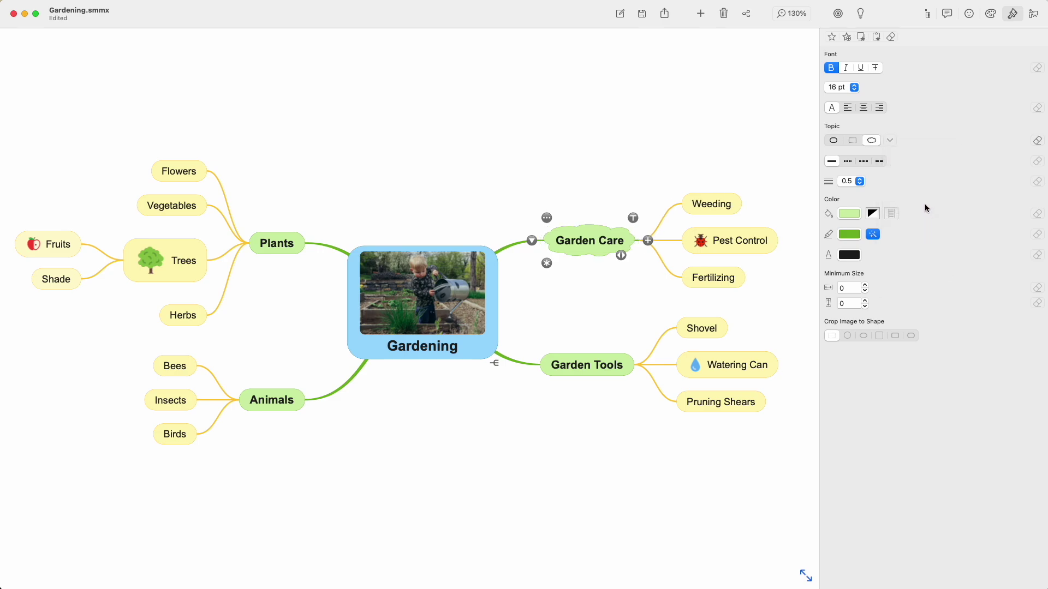
pyautogui.click(848, 214)
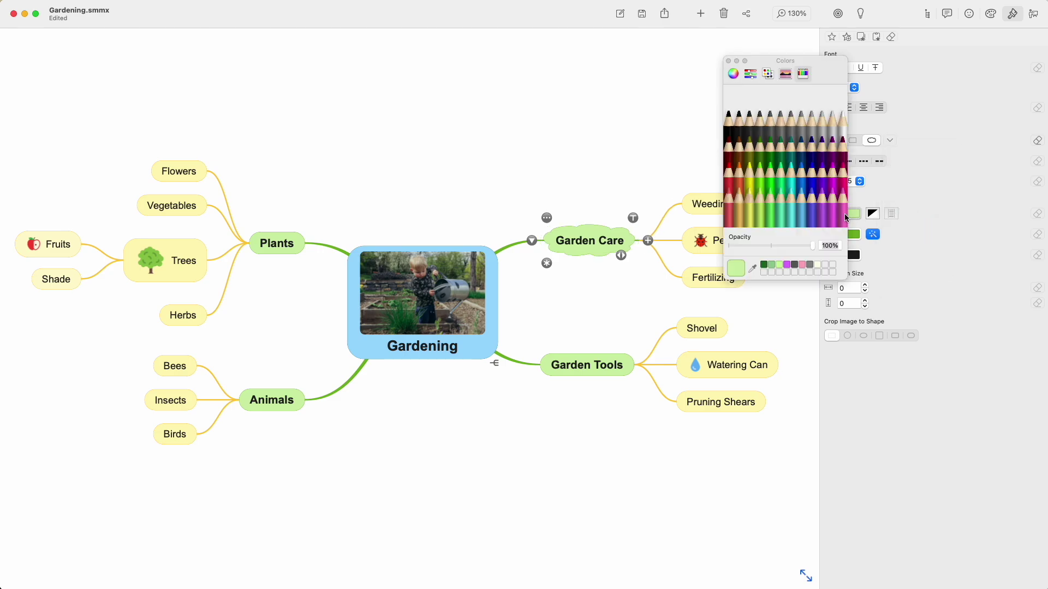
# Fill the Garden Care cloud topic with the Tangerine crayon colour.
pyautogui.click(740, 174)
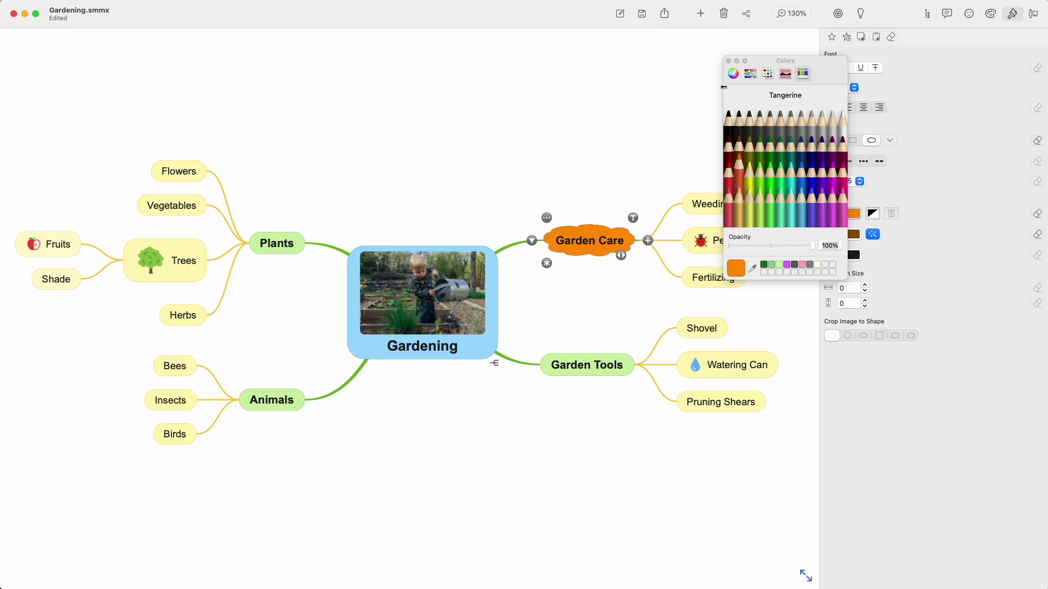
pyautogui.click(728, 61)
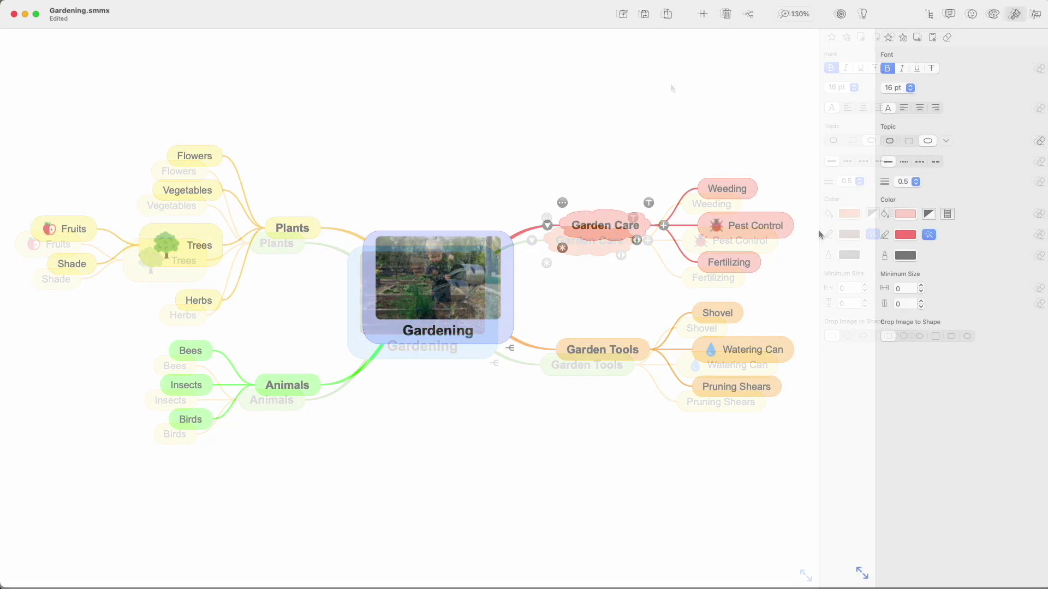
pyautogui.click(903, 215)
pyautogui.click(738, 172)
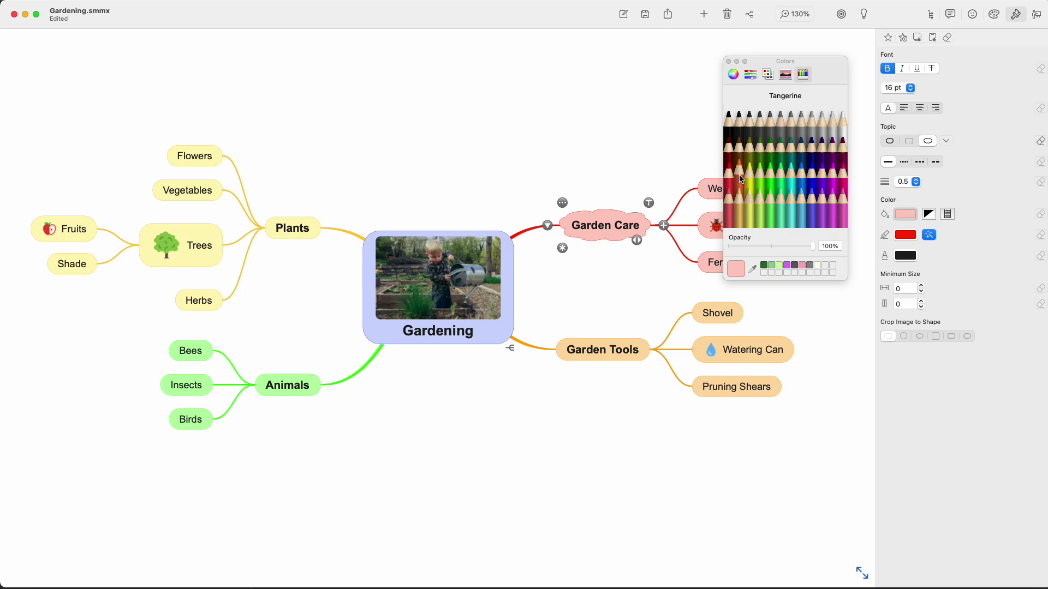
pyautogui.click(728, 62)
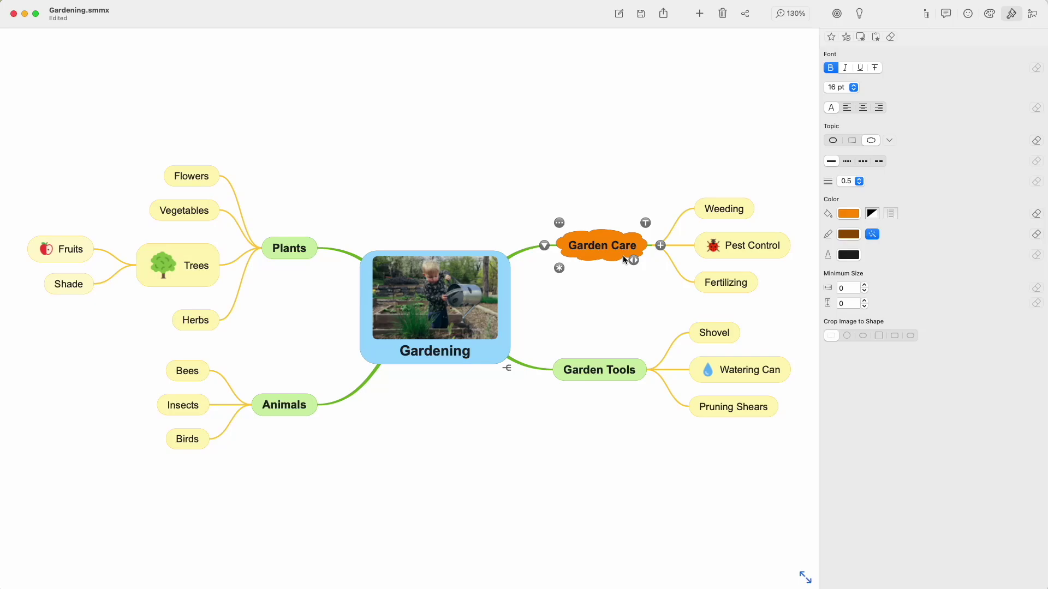
pyautogui.click(862, 38)
pyautogui.click(593, 370)
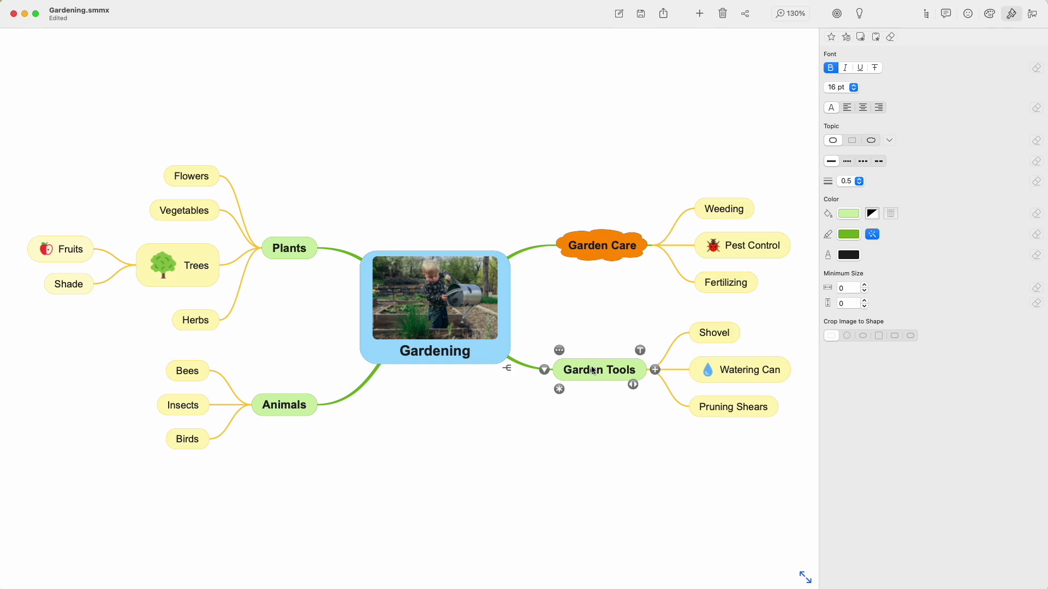
pyautogui.click(876, 37)
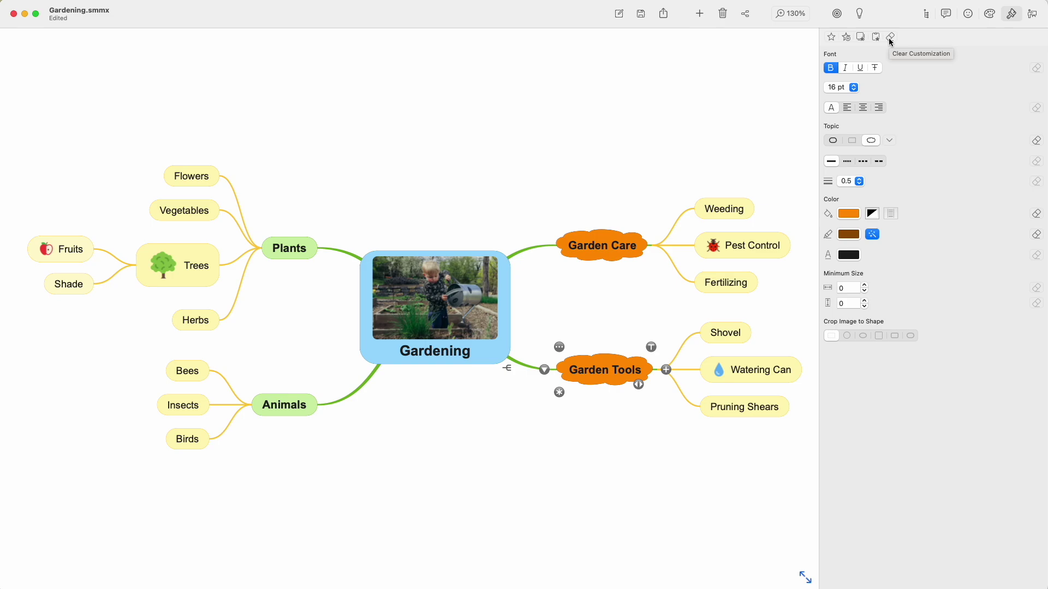
pyautogui.click(889, 37)
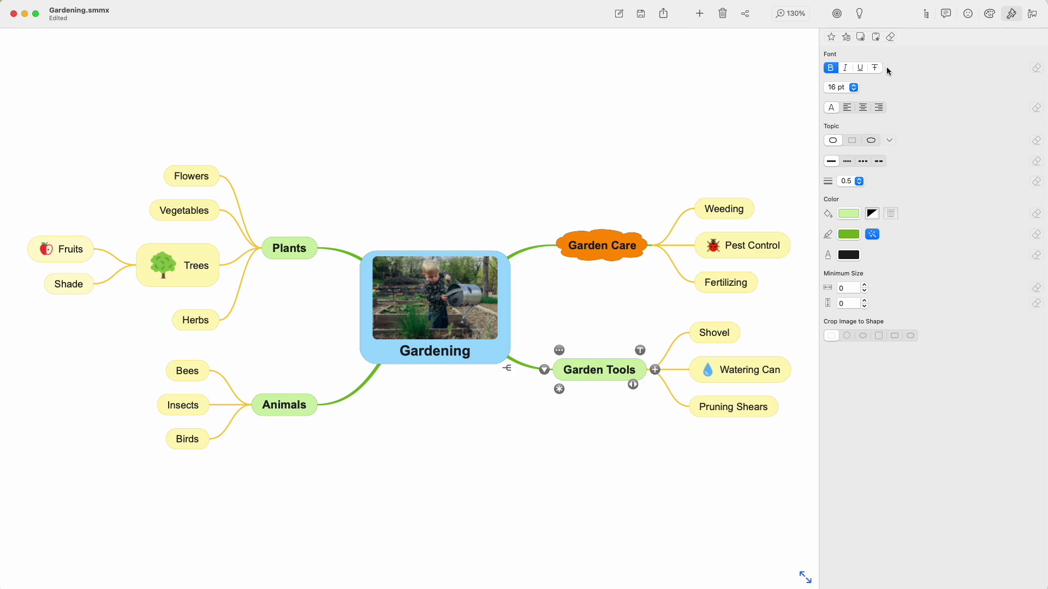
pyautogui.click(889, 140)
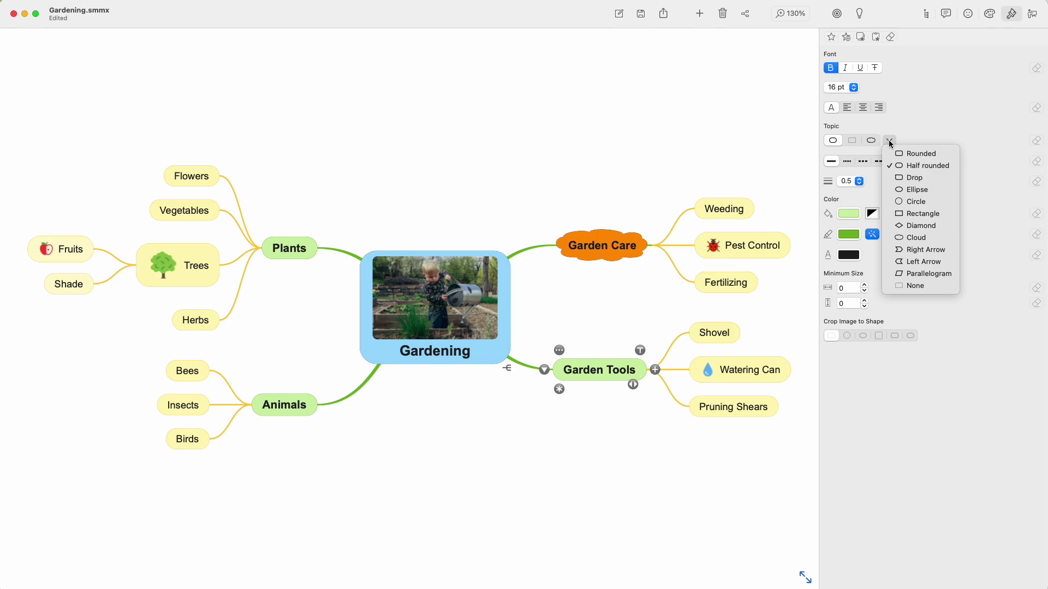
pyautogui.click(914, 213)
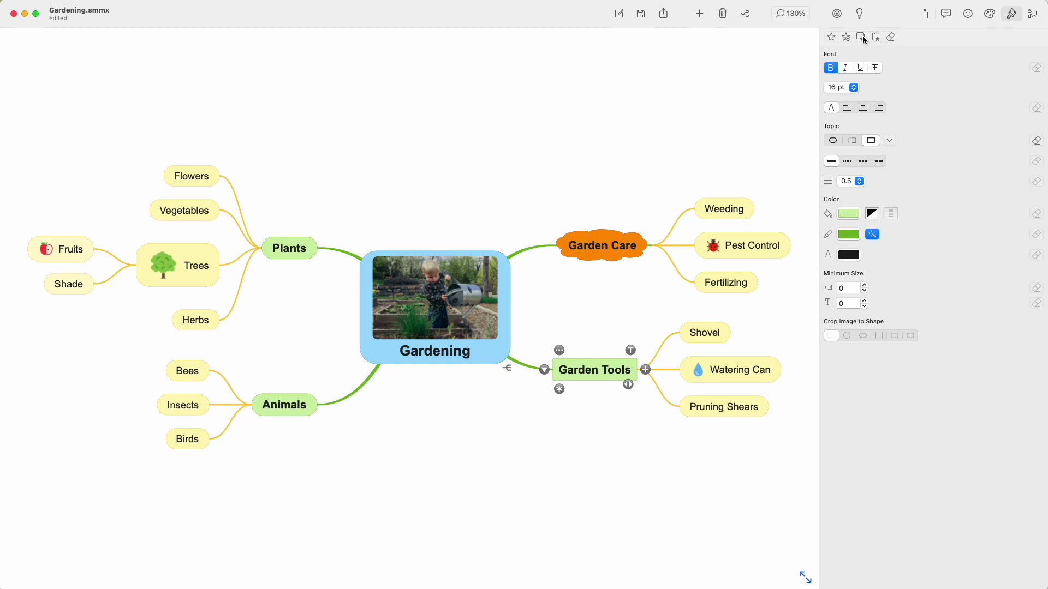
pyautogui.click(720, 209)
pyautogui.click(871, 140)
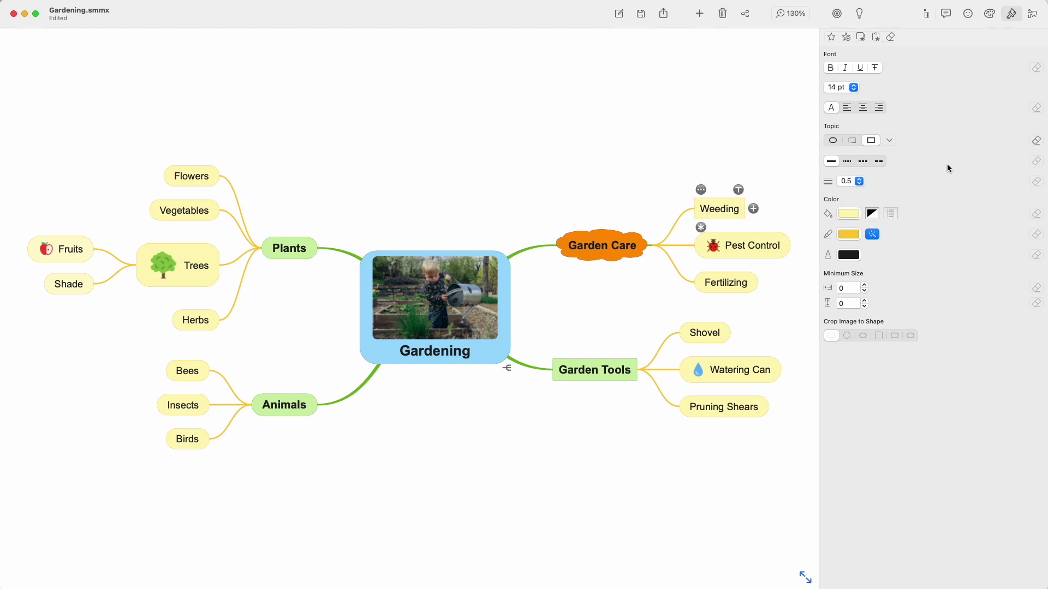
pyautogui.press('super+z')
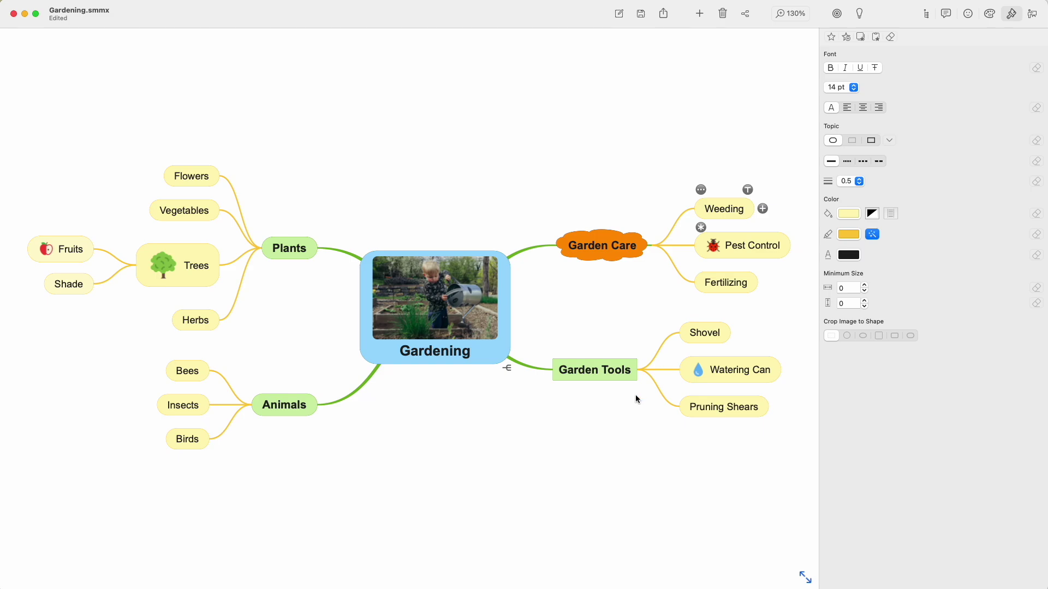
pyautogui.click(607, 371)
pyautogui.click(889, 36)
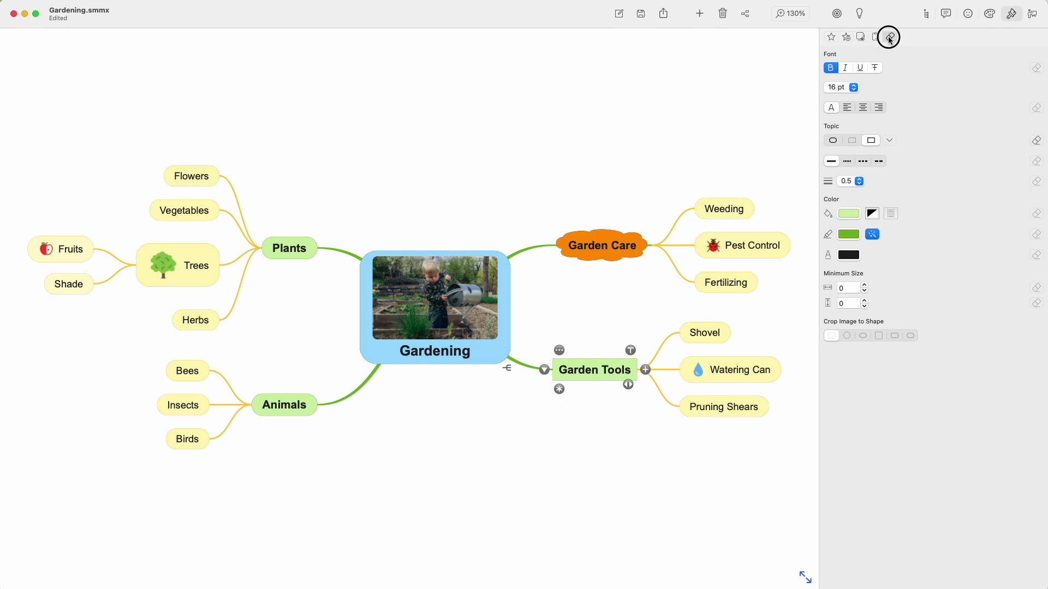
pyautogui.click(621, 248)
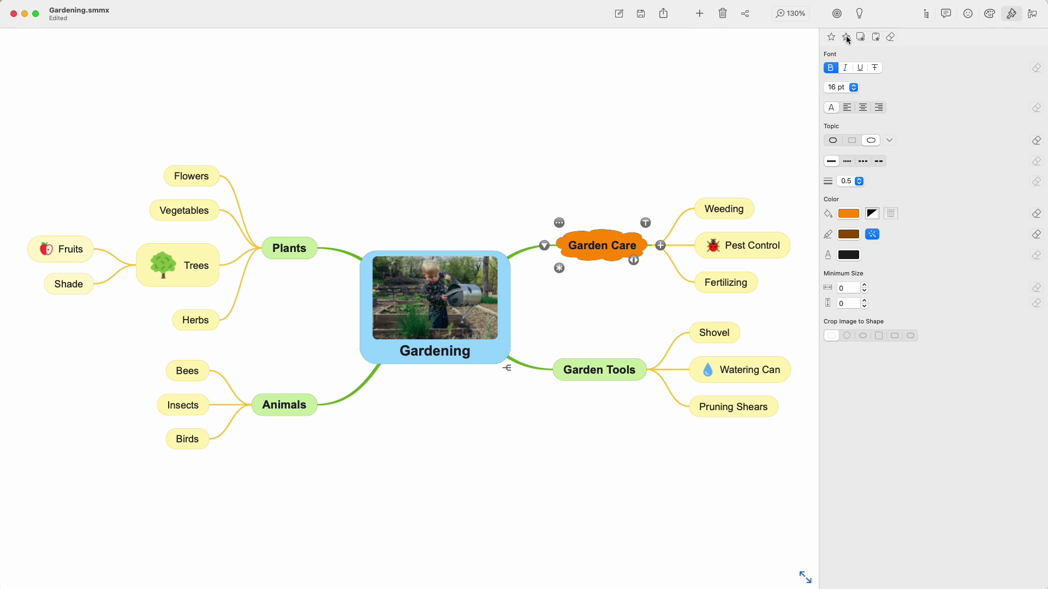
pyautogui.click(734, 207)
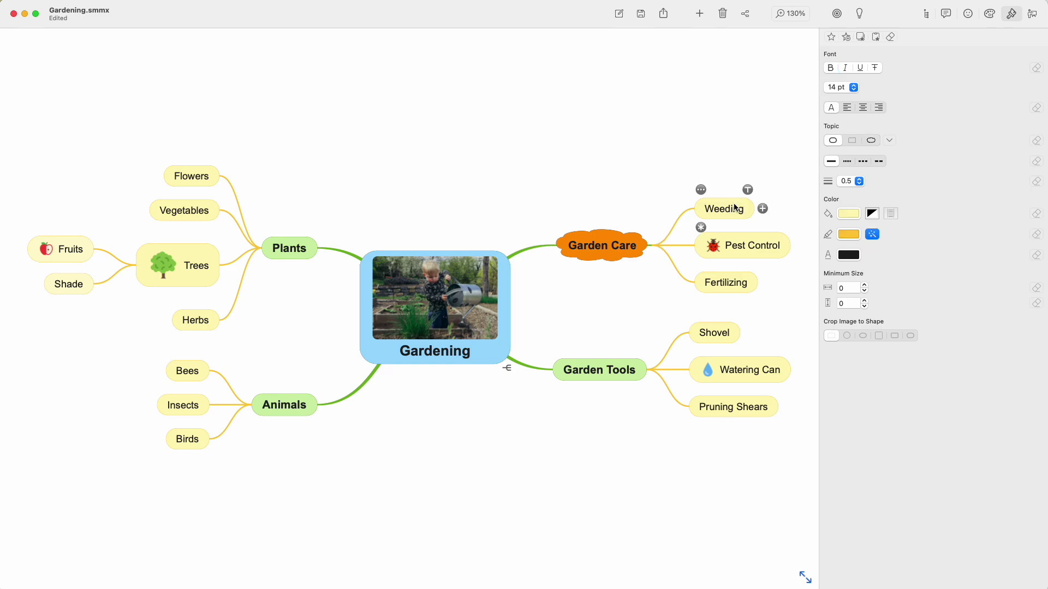
pyautogui.click(831, 37)
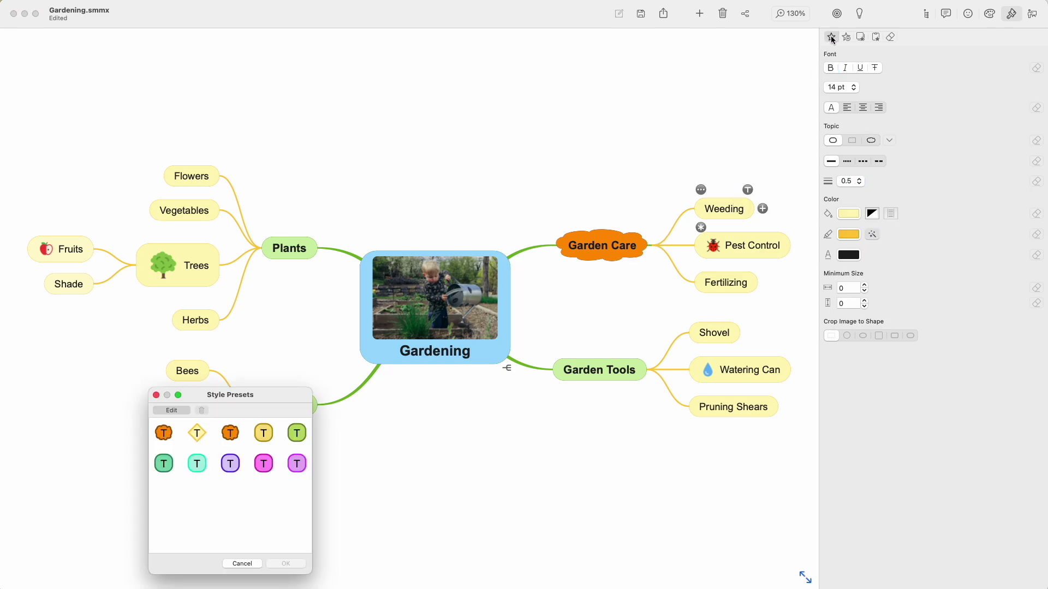
pyautogui.doubleClick(164, 434)
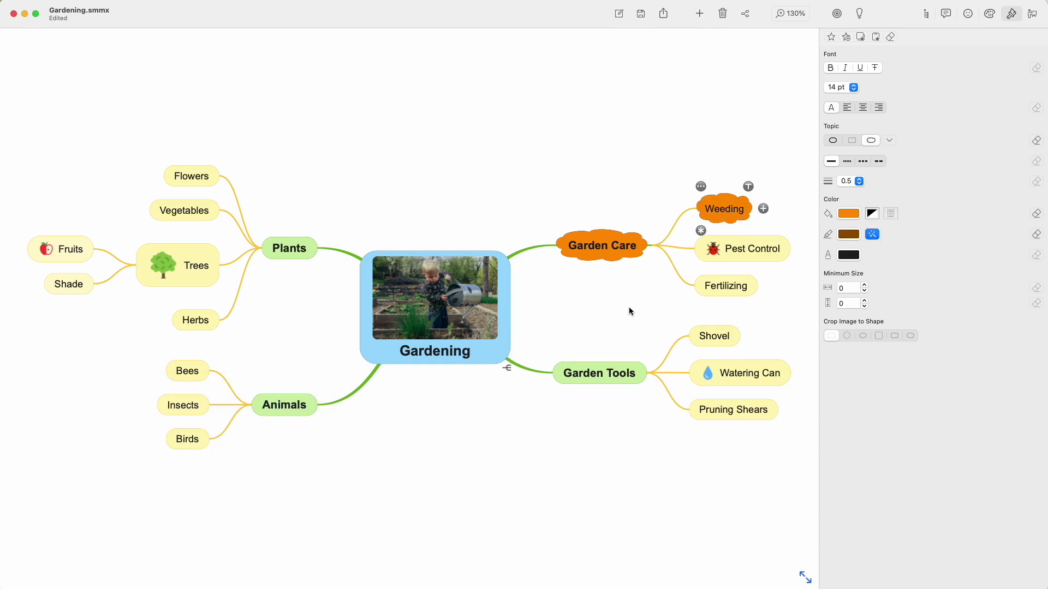
pyautogui.click(889, 38)
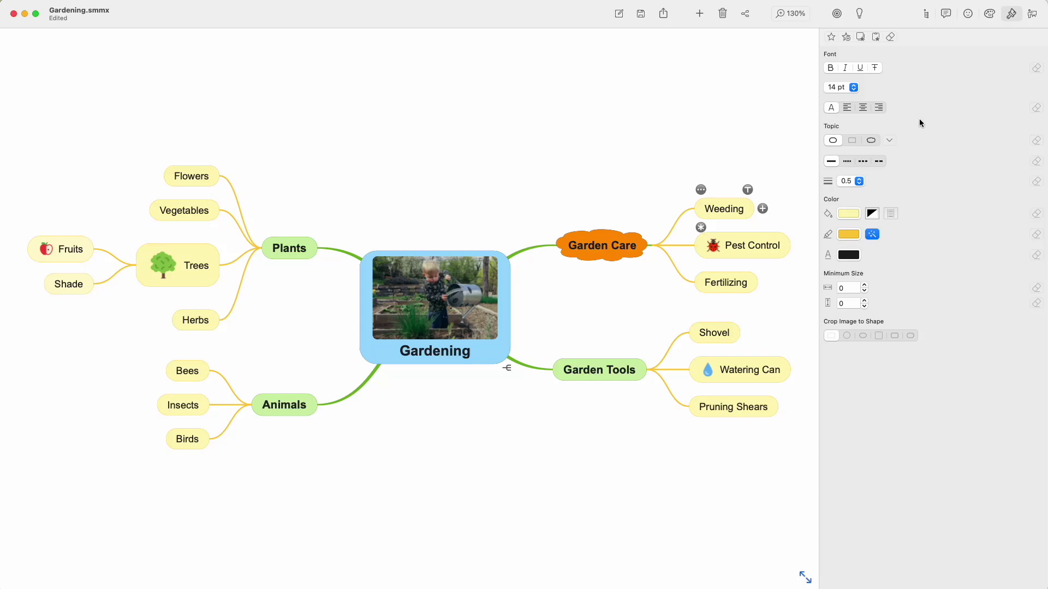
# Set the map-wide custom border width to 1.75 with the rectangle border style for all topics.
pyautogui.click(712, 117)
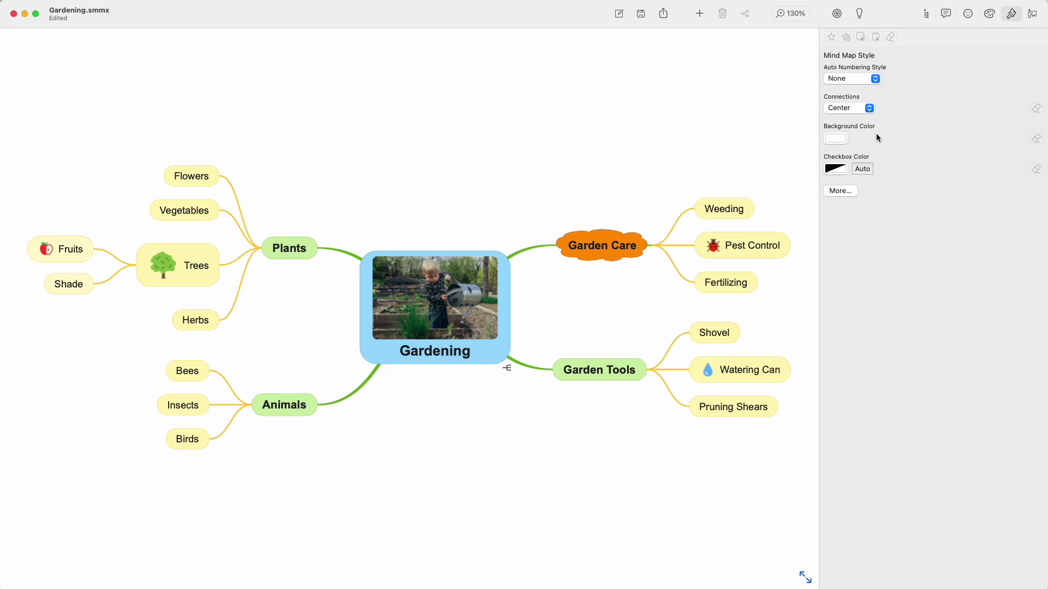
pyautogui.click(844, 192)
pyautogui.moveTo(738, 324); pyautogui.dragTo(751, 323)
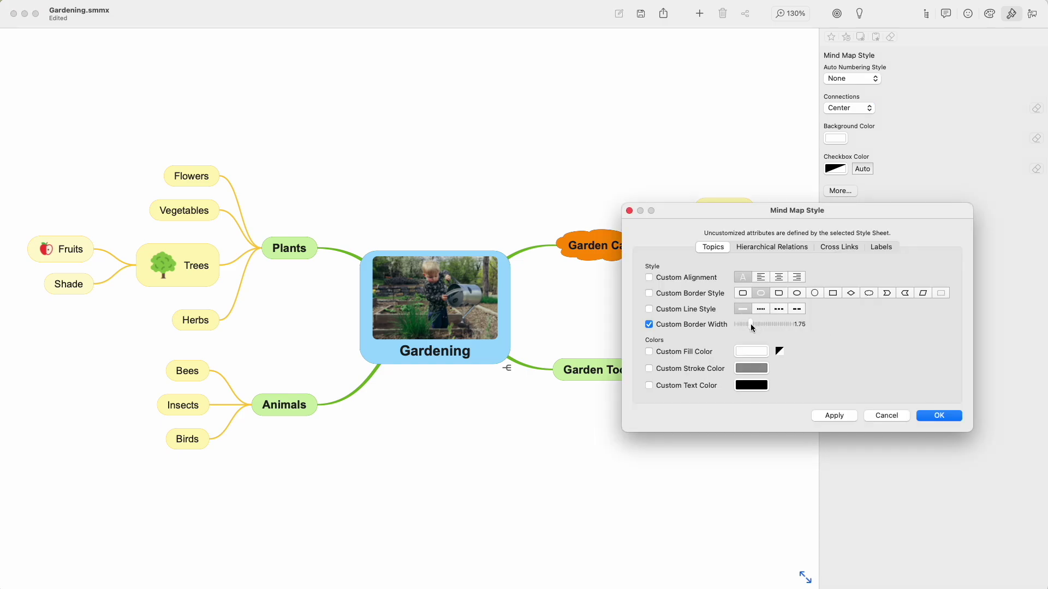
pyautogui.click(830, 418)
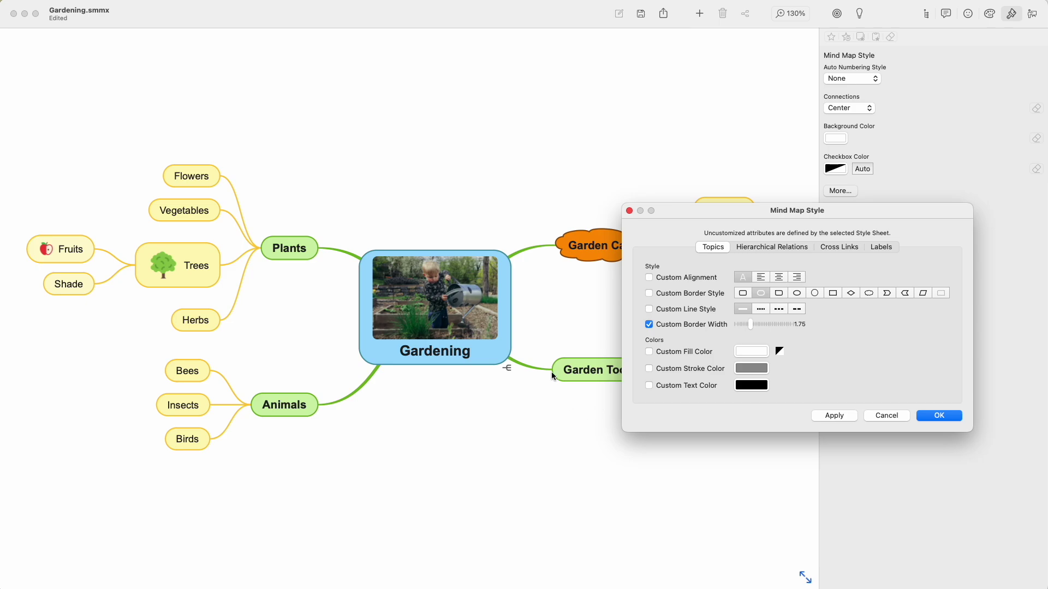
pyautogui.click(780, 293)
pyautogui.click(833, 417)
pyautogui.click(933, 416)
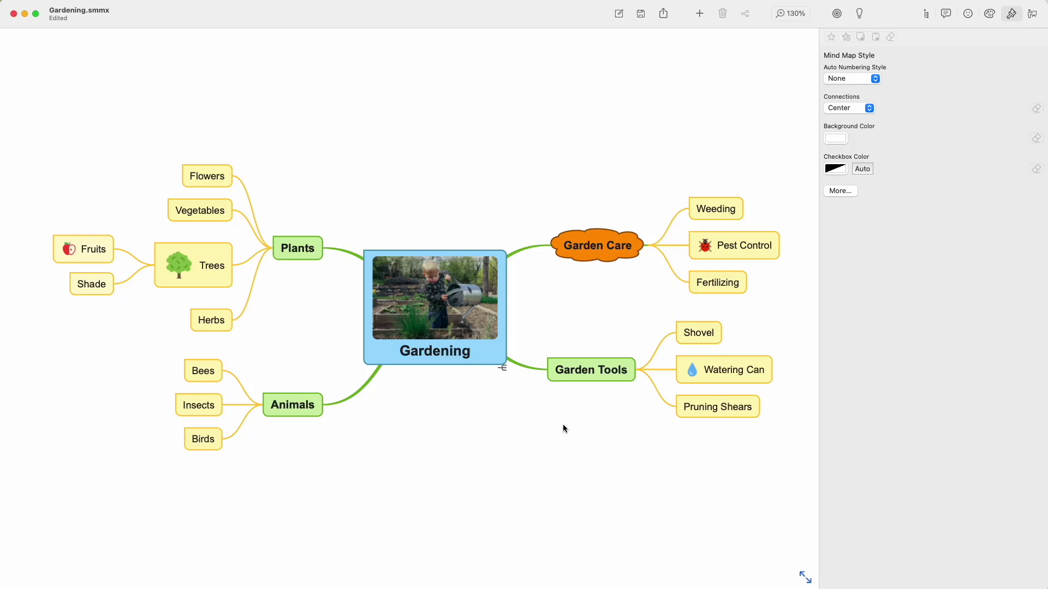
pyautogui.click(989, 13)
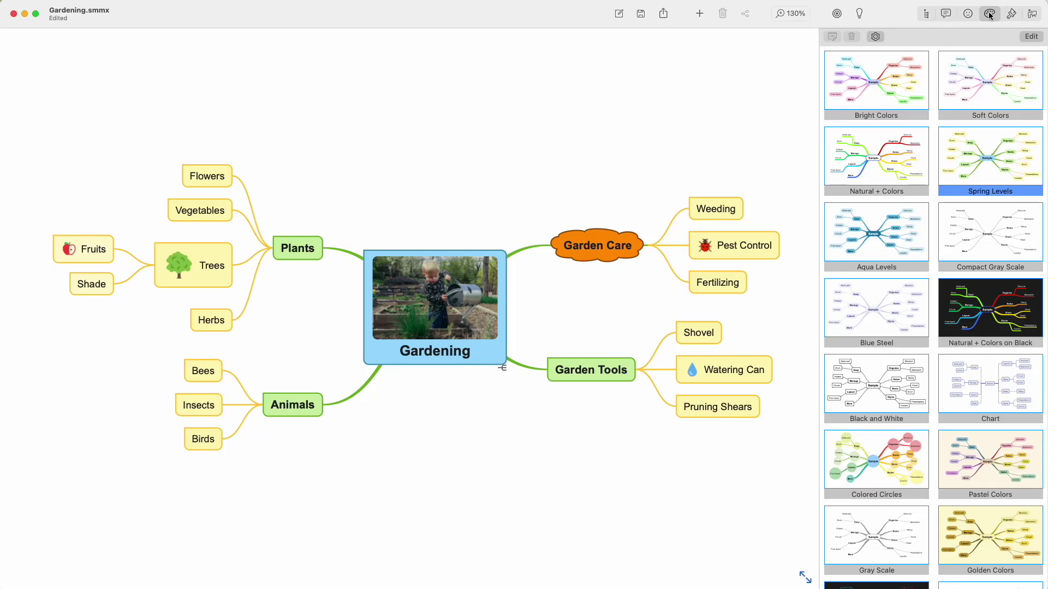
pyautogui.click(1013, 15)
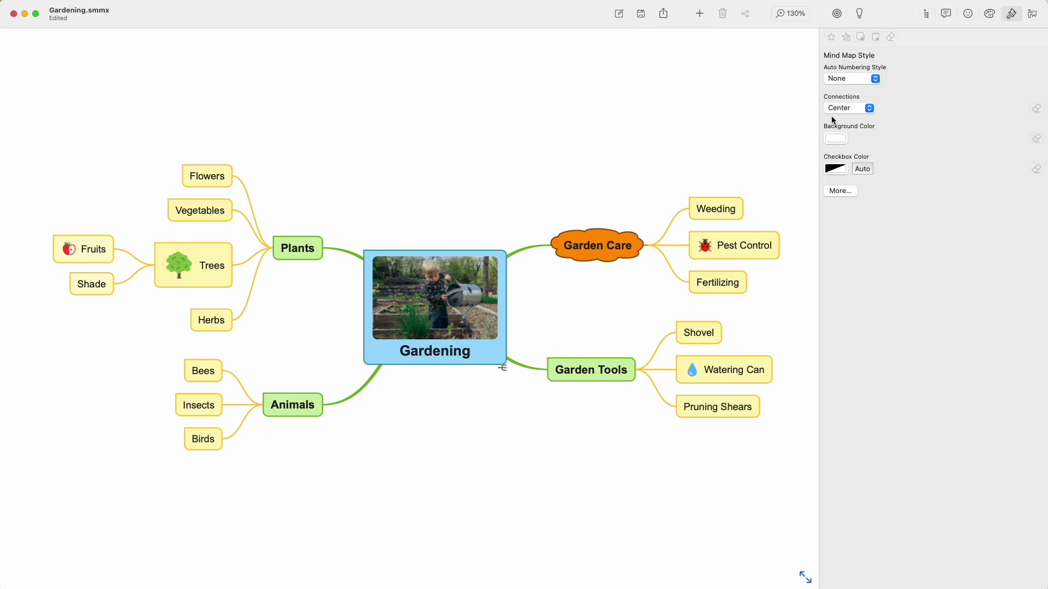
pyautogui.click(582, 255)
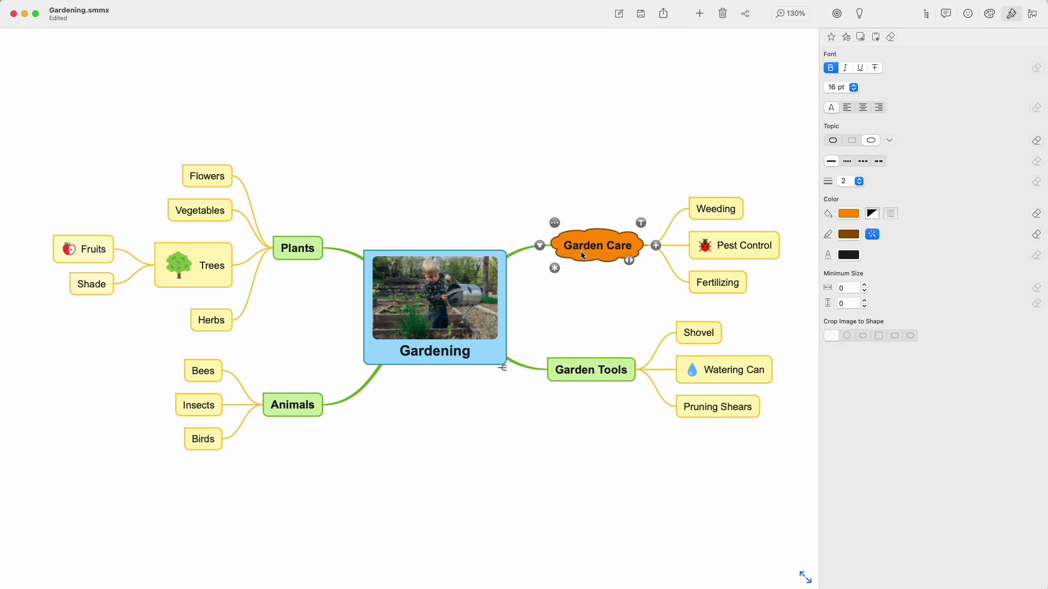